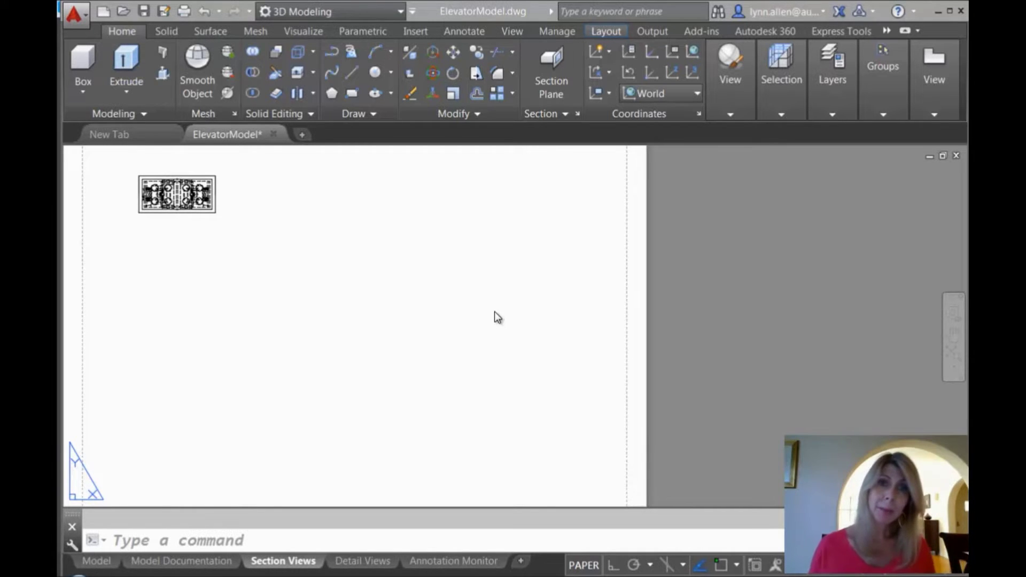
Create full section B-B with a horizontal cut across the elevator plan, placed below it.
click(614, 33)
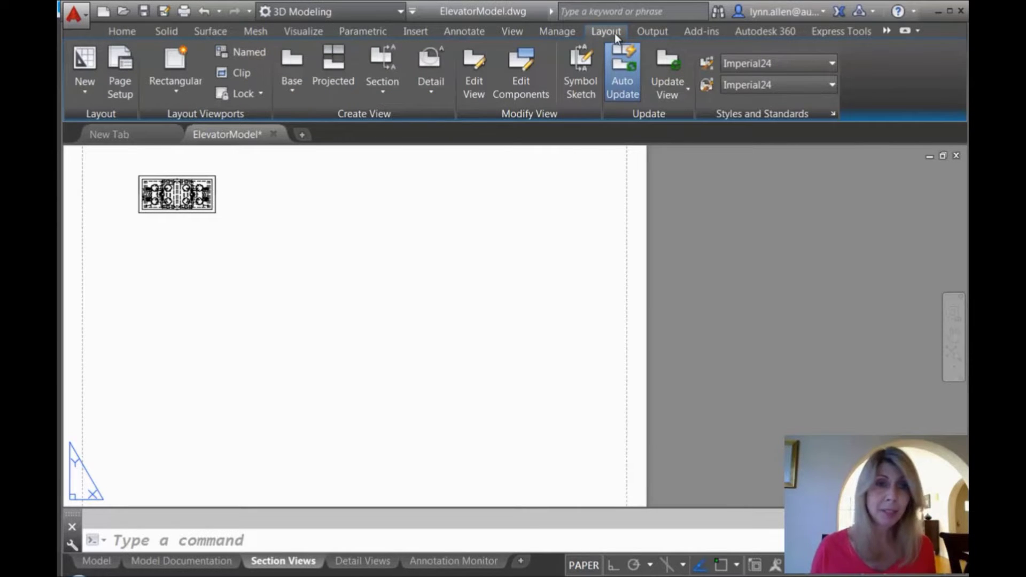
click(385, 94)
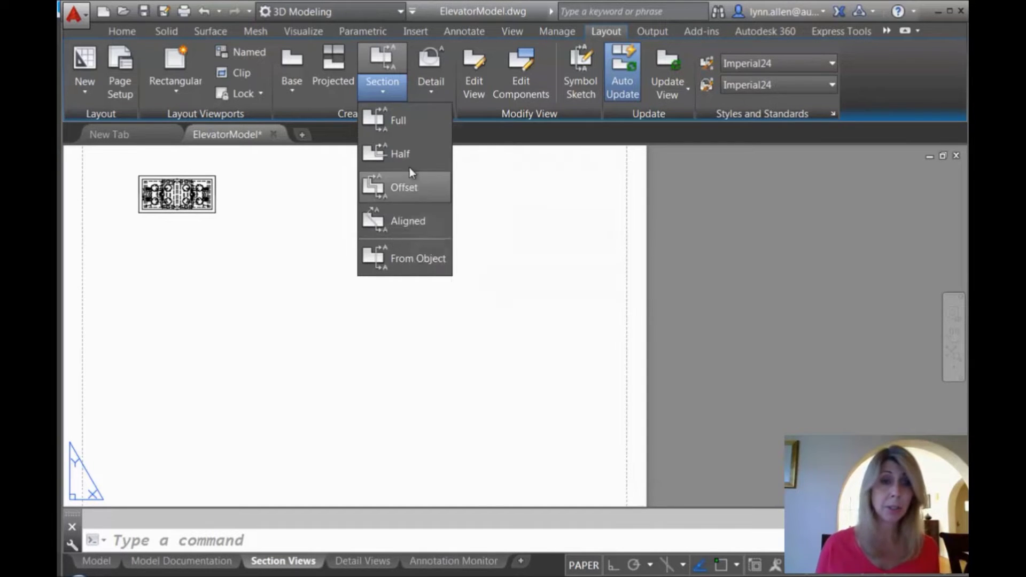
click(399, 121)
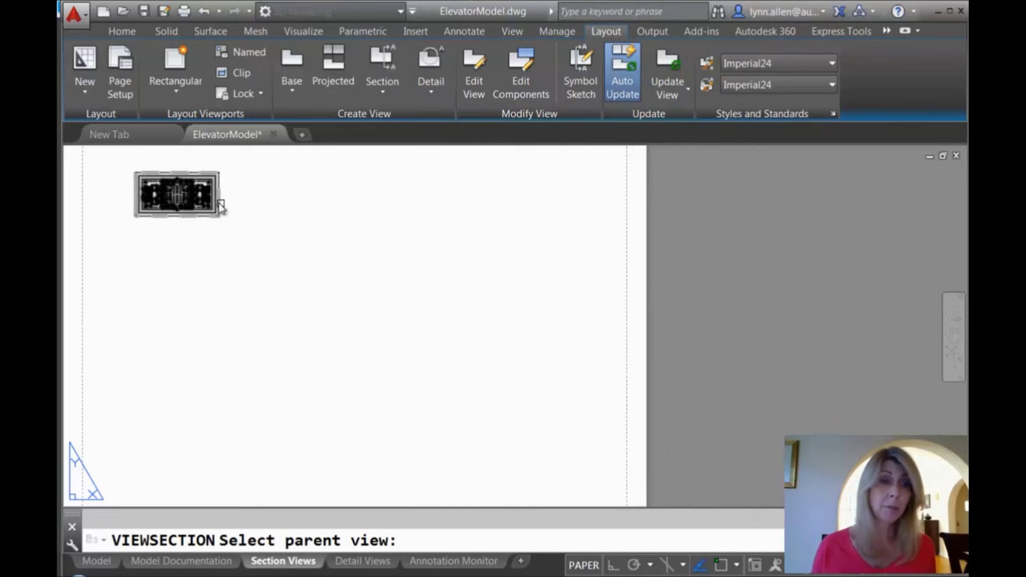
click(220, 208)
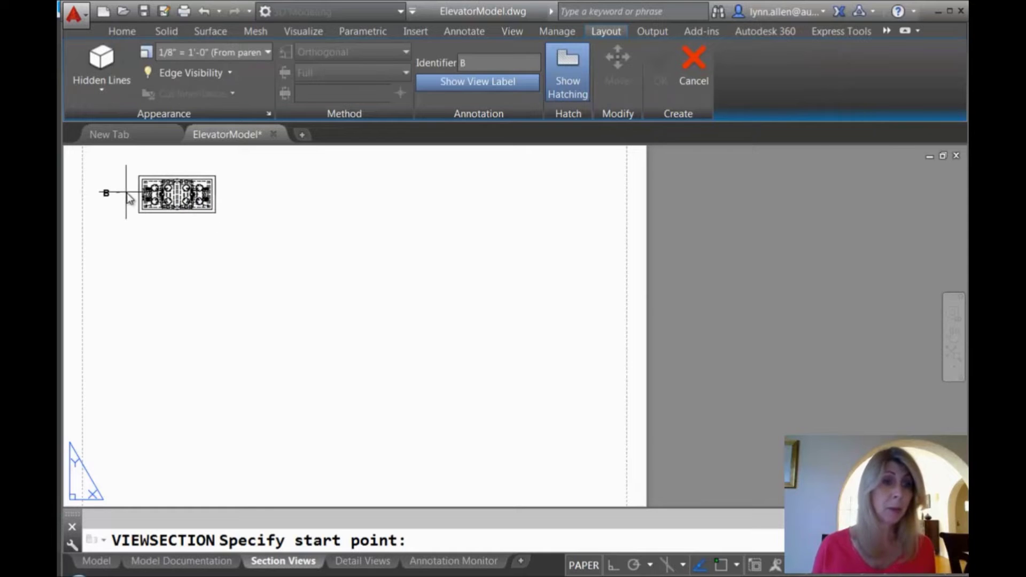
click(125, 193)
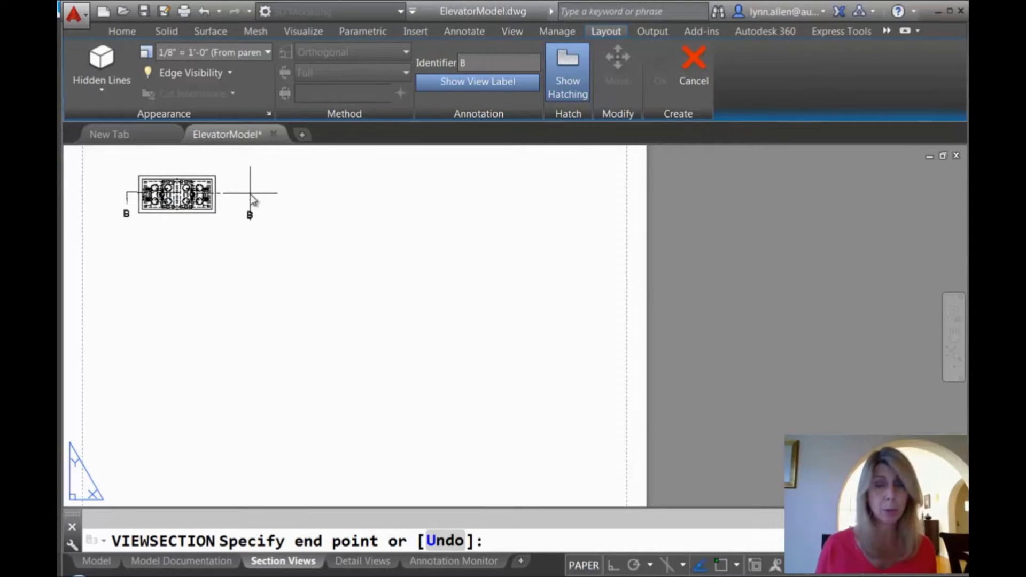
key(F8)
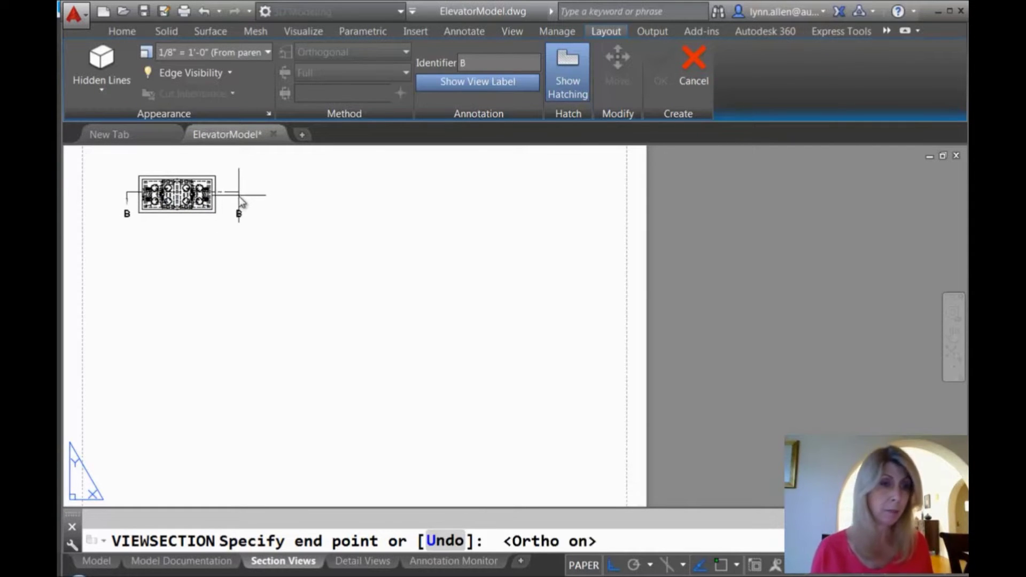
click(239, 196)
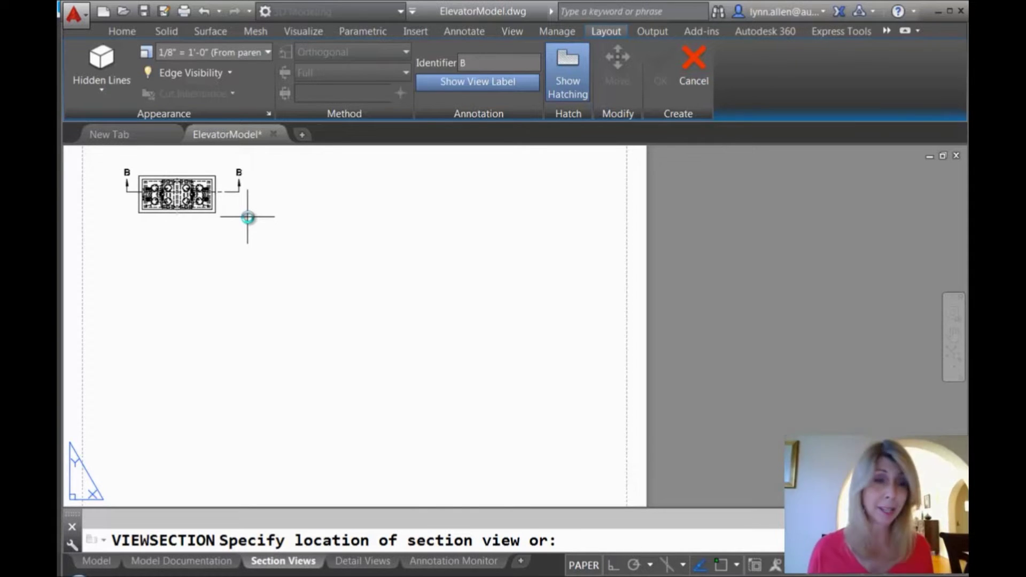
click(251, 340)
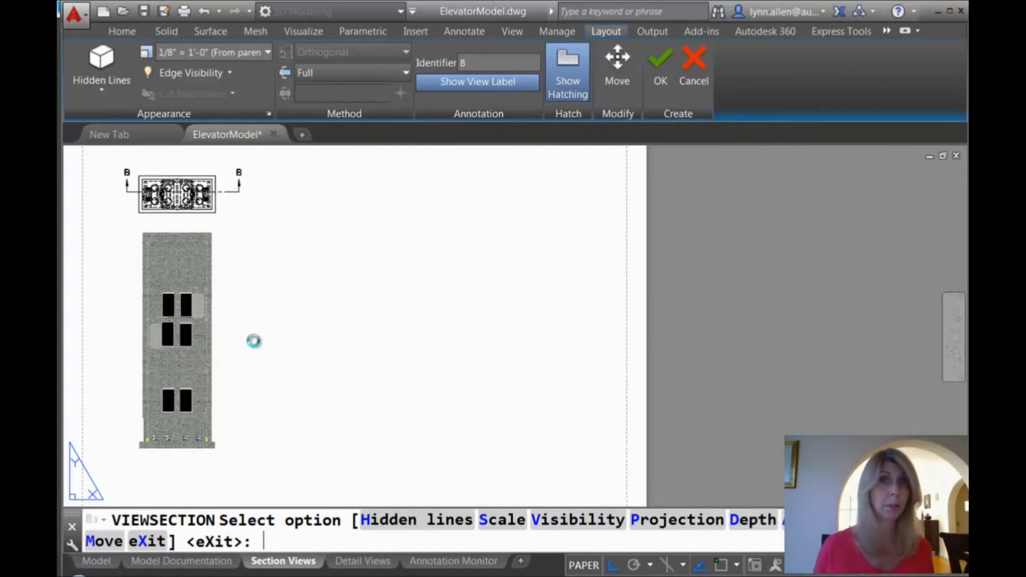
key(Return)
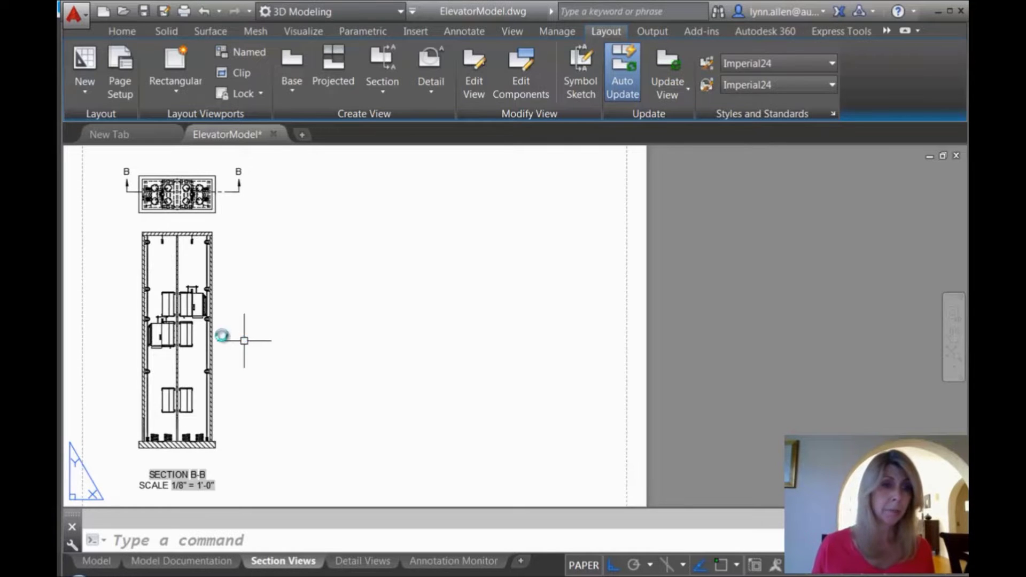
Change section view B-B's scale to 1/16" = 1'-0", then undo the change.
click(200, 322)
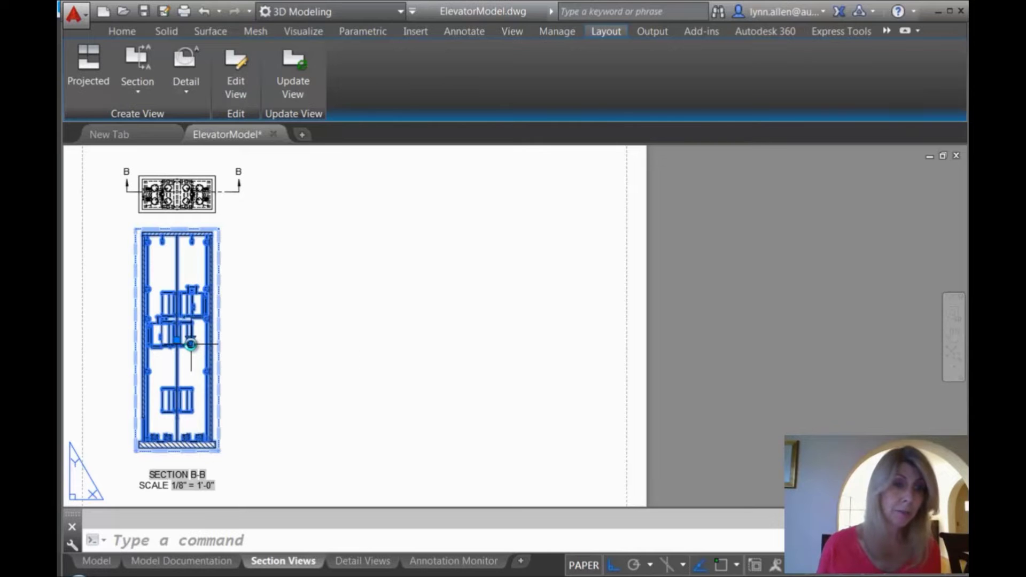
click(189, 342)
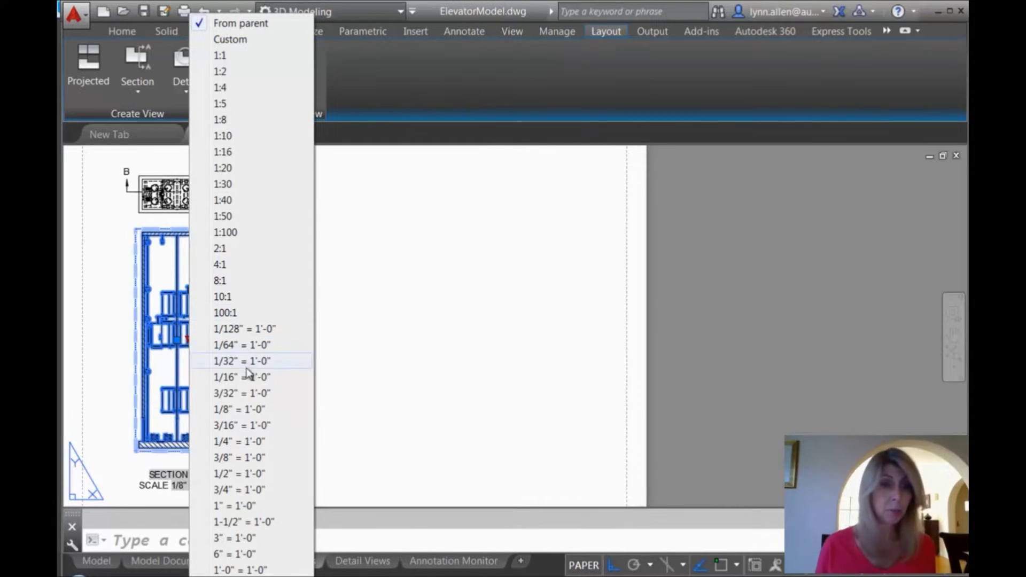
click(276, 375)
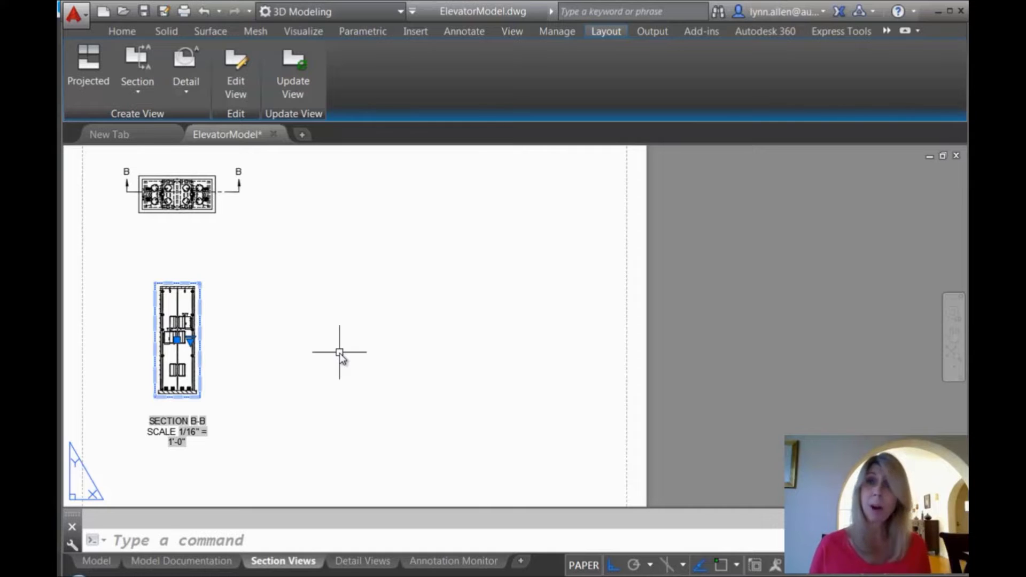
text(u)
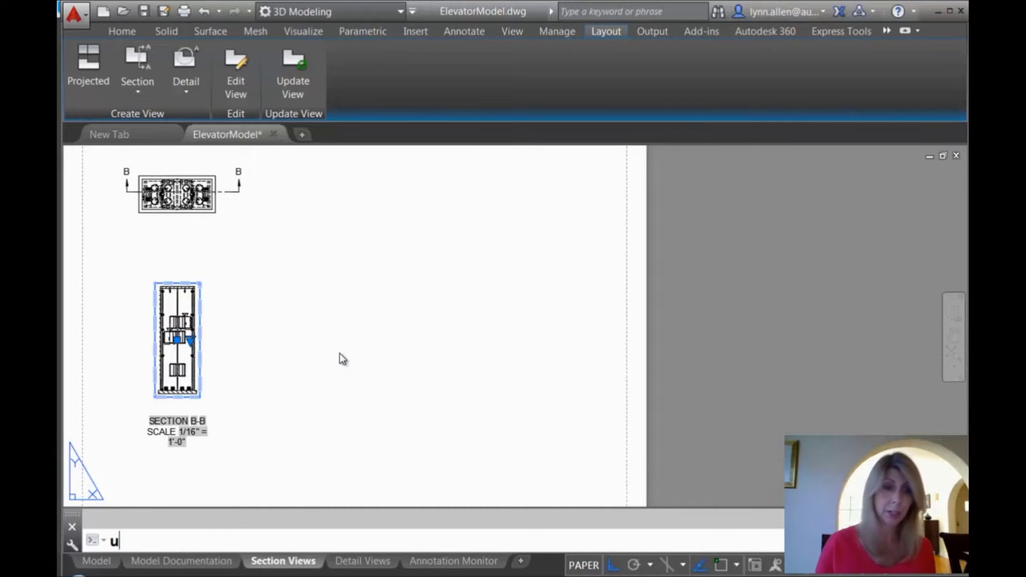
key(Return)
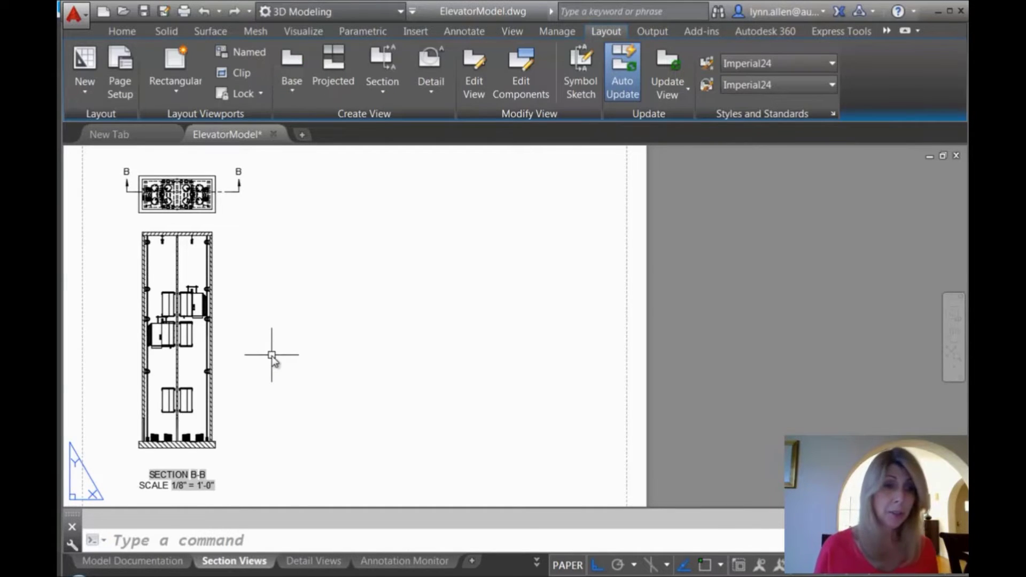
scroll(279, 356, up, 2)
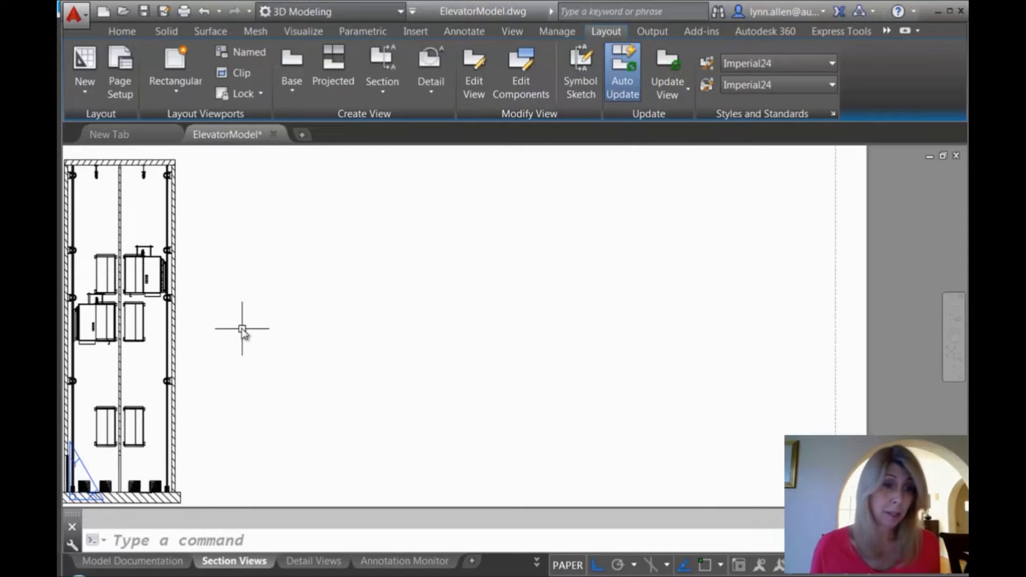
scroll(246, 328, up, 1)
Pan to section B-B's right wall and inspect its ANSI31 hatch without changing it.
middle_drag(223, 321, 313, 318)
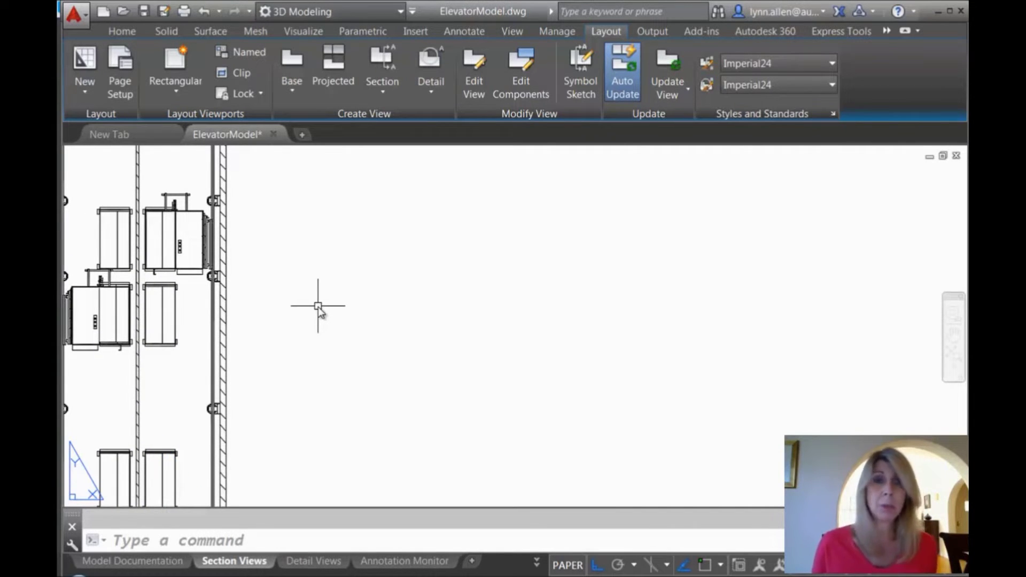
click(225, 250)
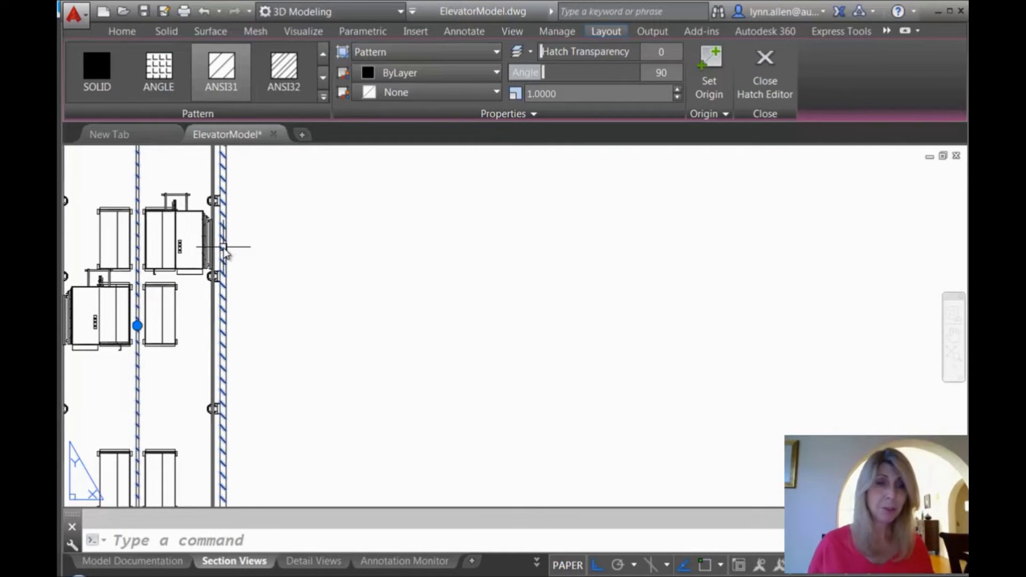
key(Escape)
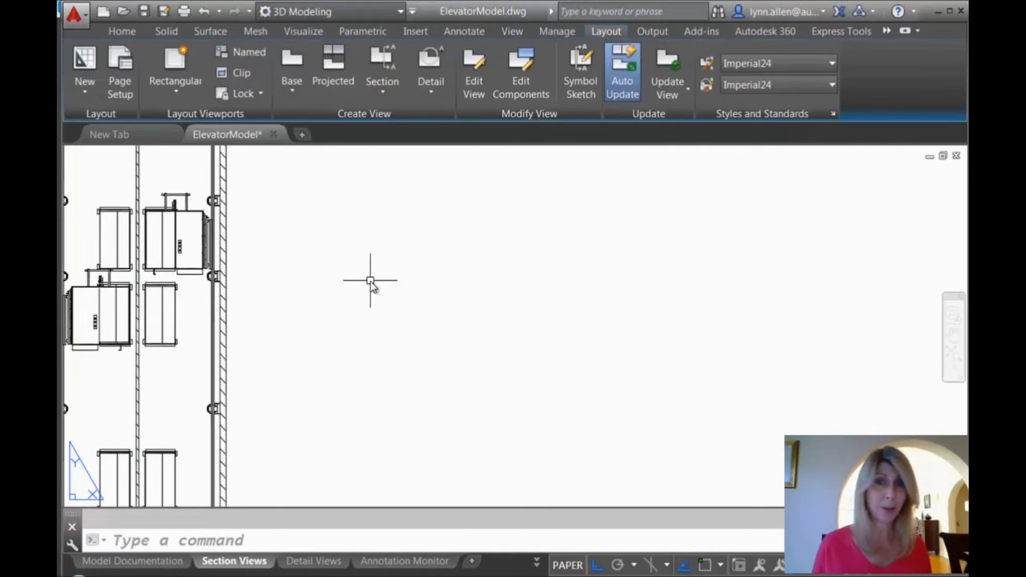
Edit Imperial24 style: blue identifiers, labels at every bend, consecutive bend letters.
click(706, 66)
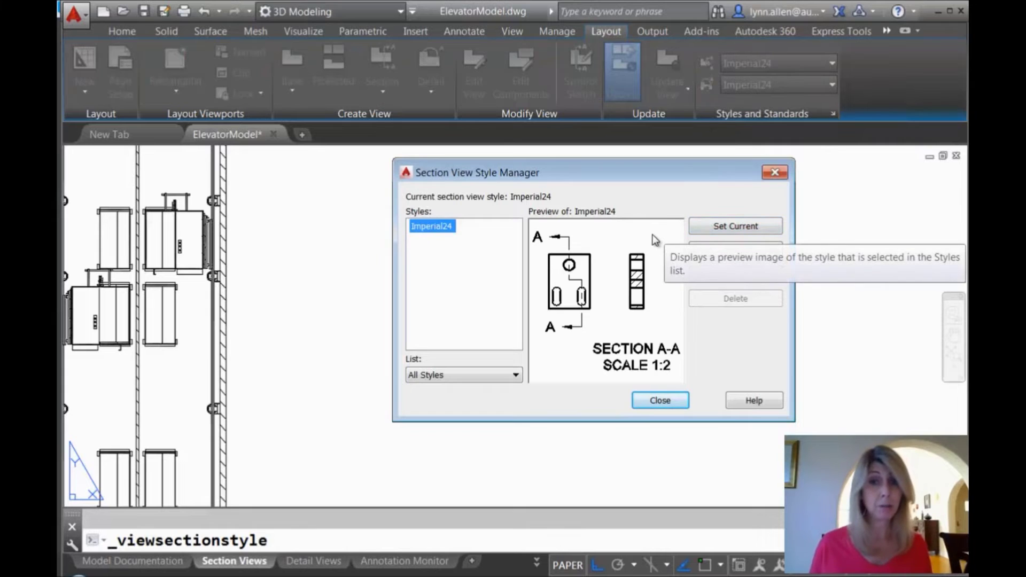
click(713, 275)
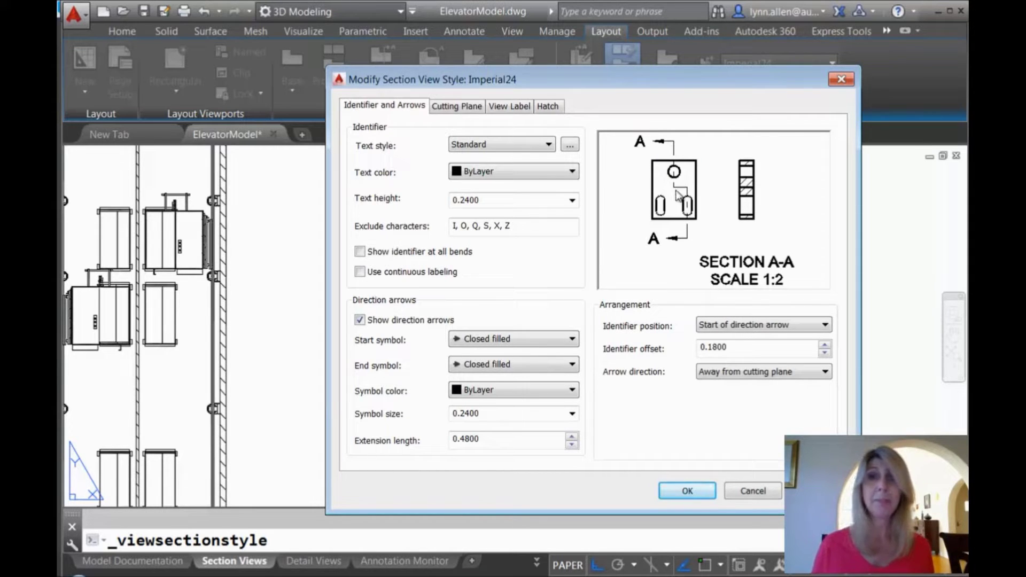
click(573, 171)
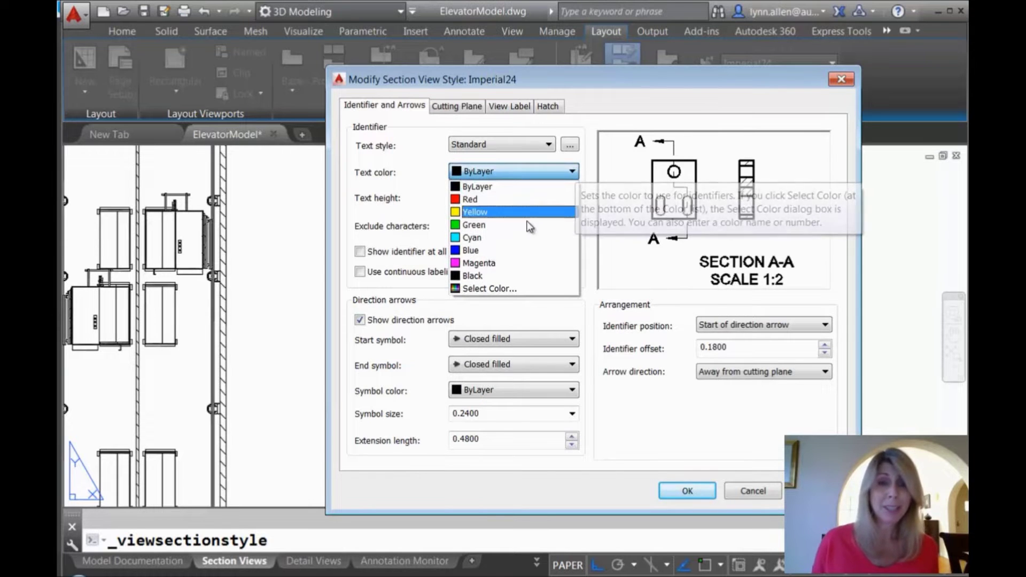
click(514, 251)
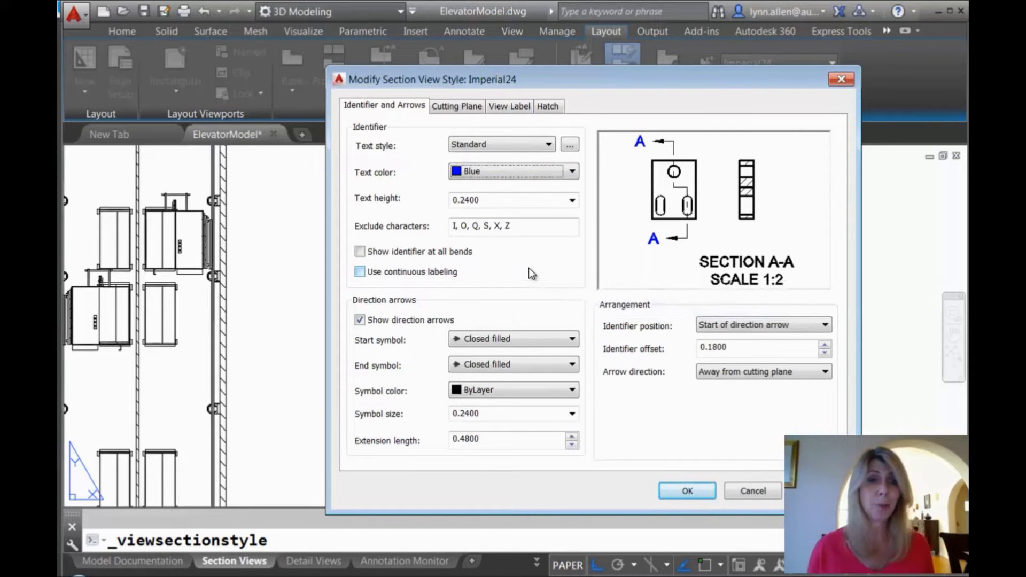
click(360, 252)
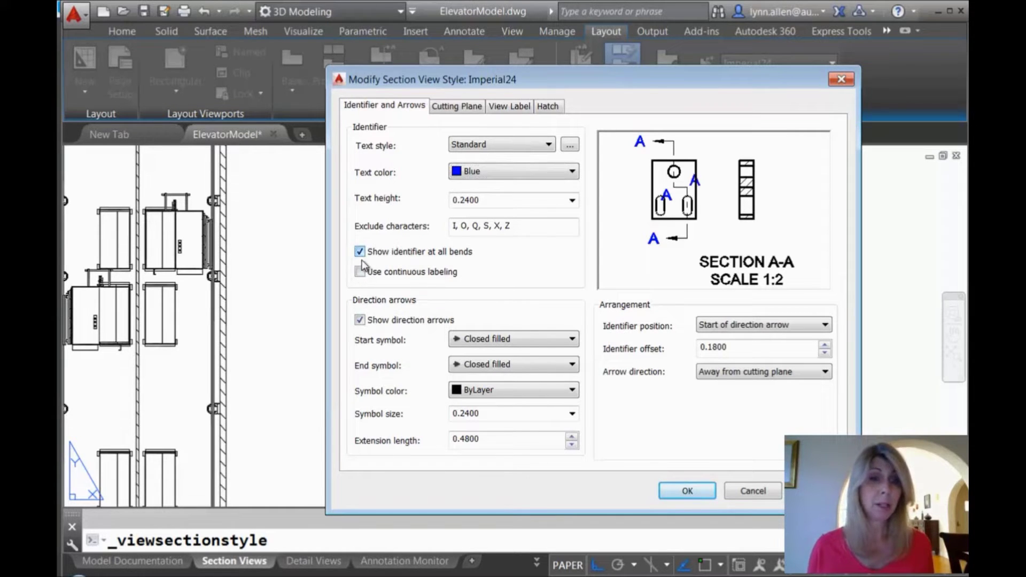
click(360, 272)
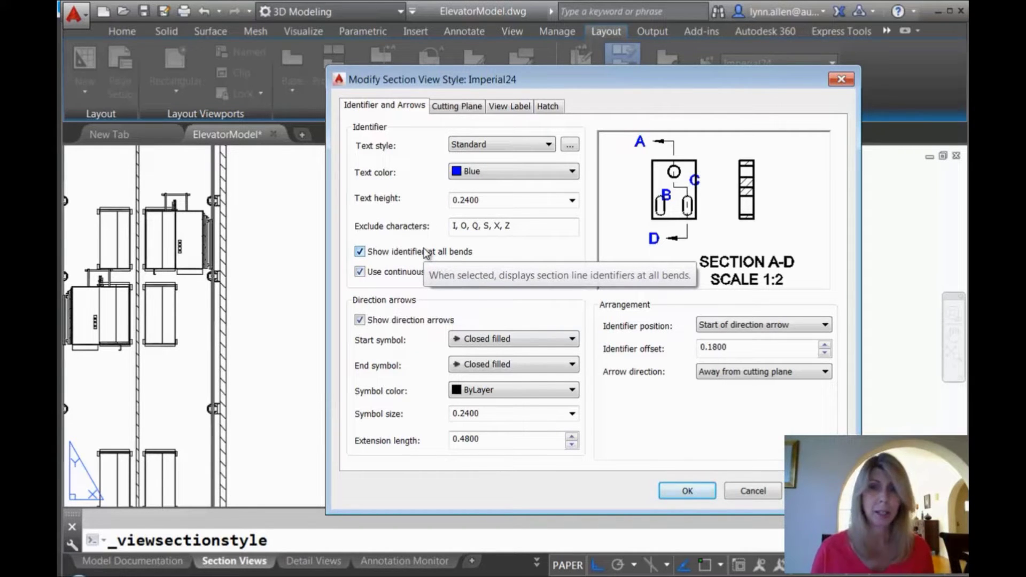
Review cutting plane and label settings, set Imperial24's hatch to ANSI38, and close the dialogs.
click(457, 108)
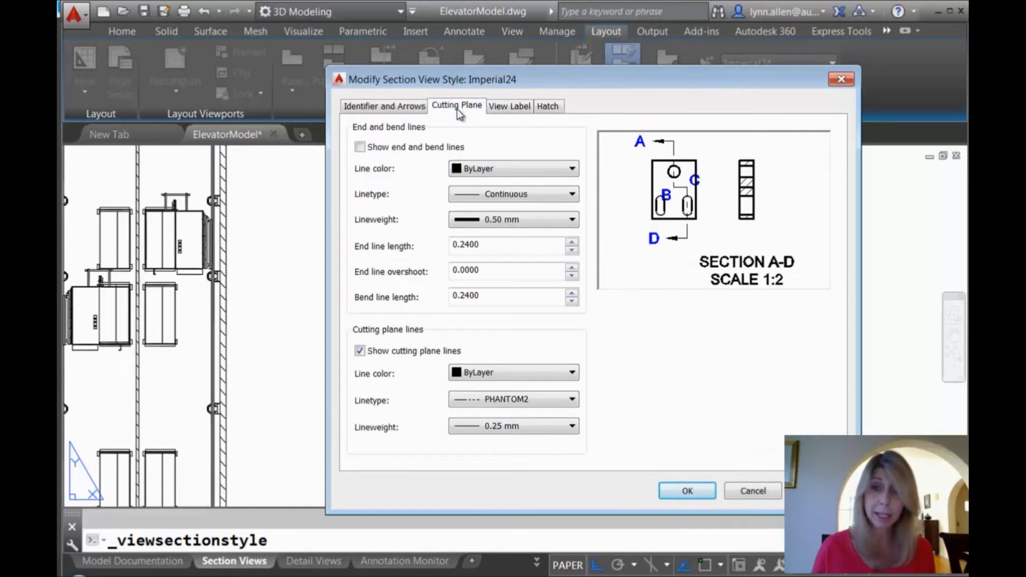
click(507, 106)
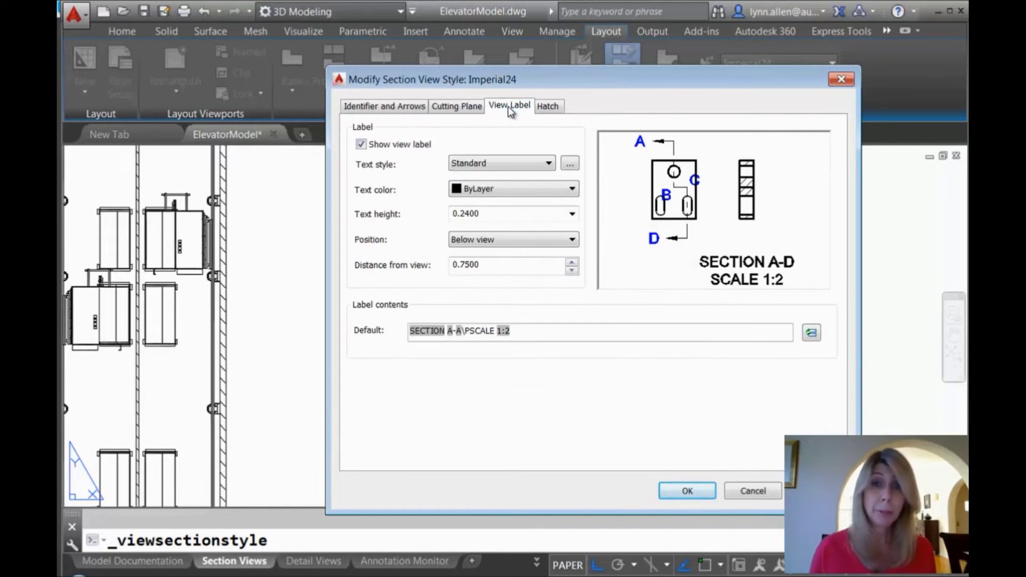
click(549, 107)
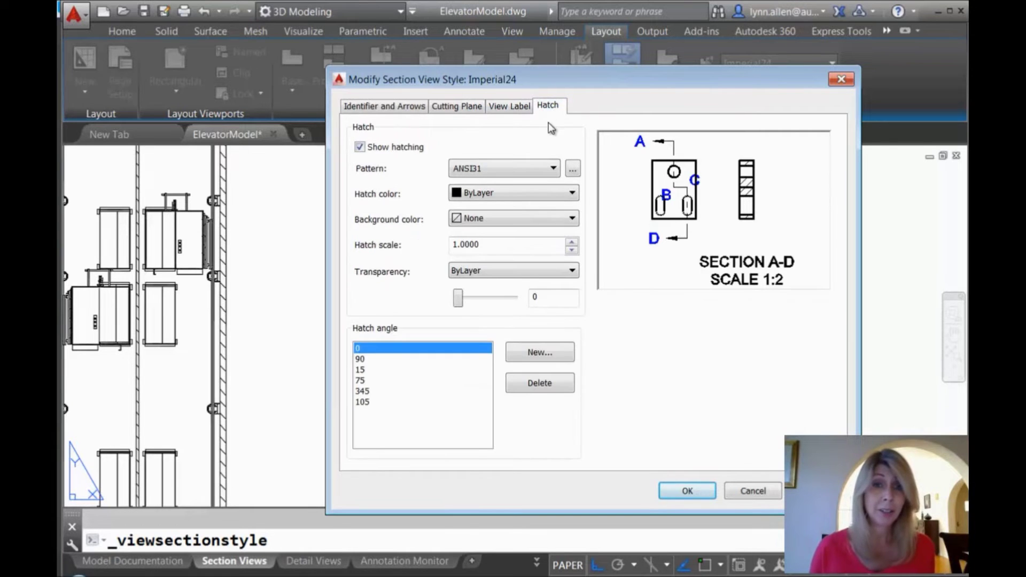
click(554, 168)
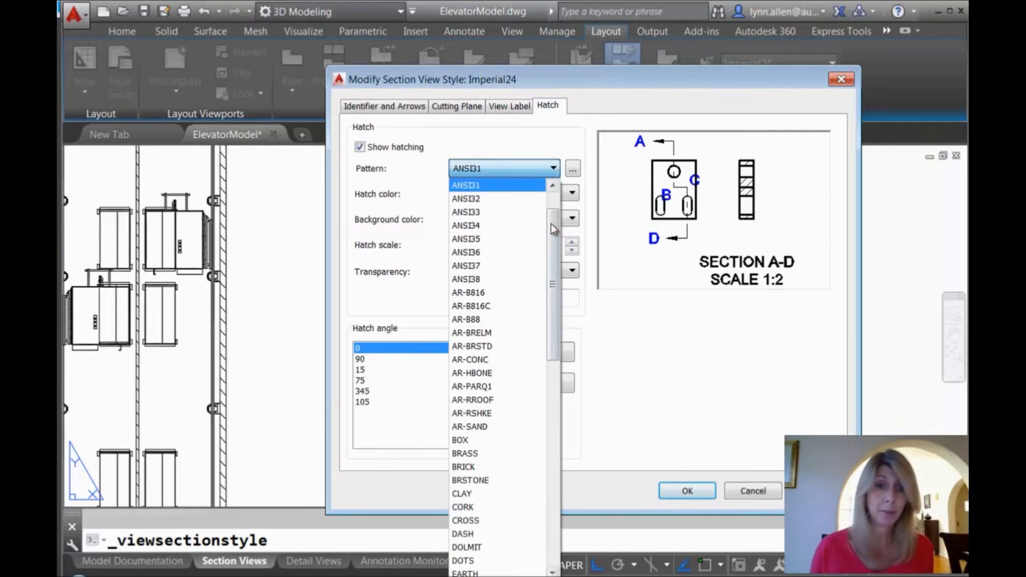
click(530, 283)
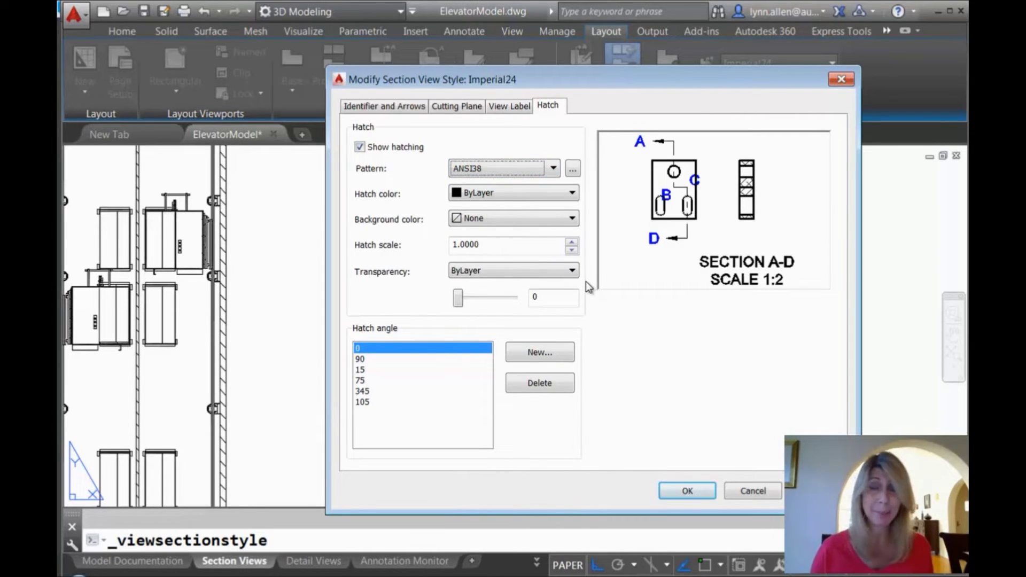
click(748, 493)
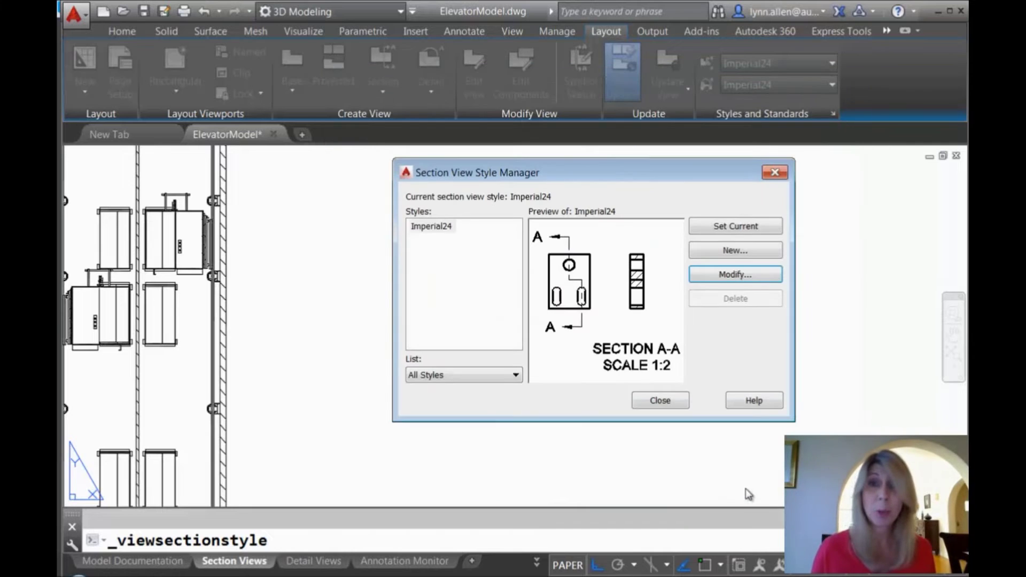
click(677, 404)
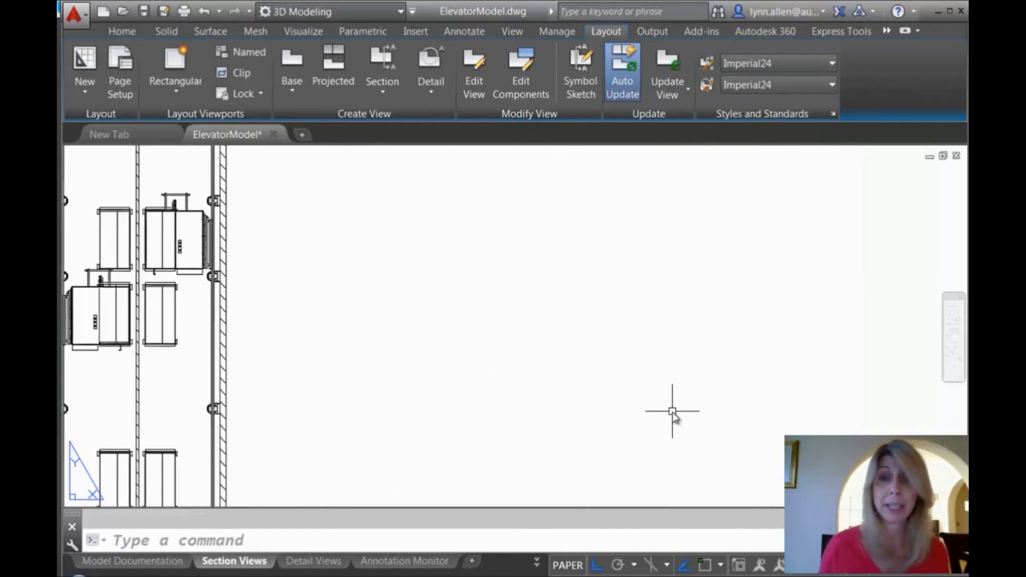
scroll(501, 312, down, 5)
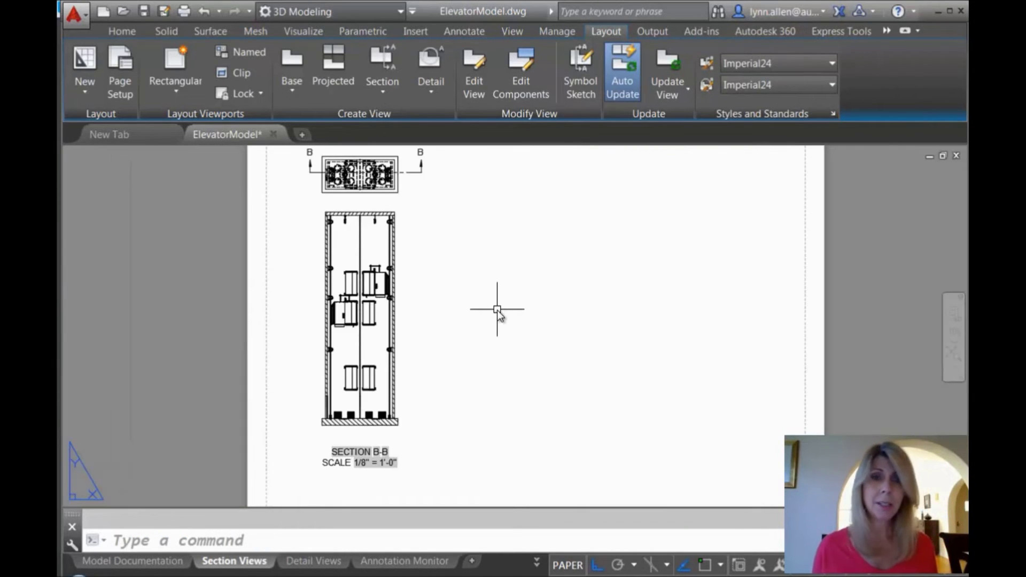
Center the sheet's drawings and select section view B-B.
middle_drag(494, 310, 462, 333)
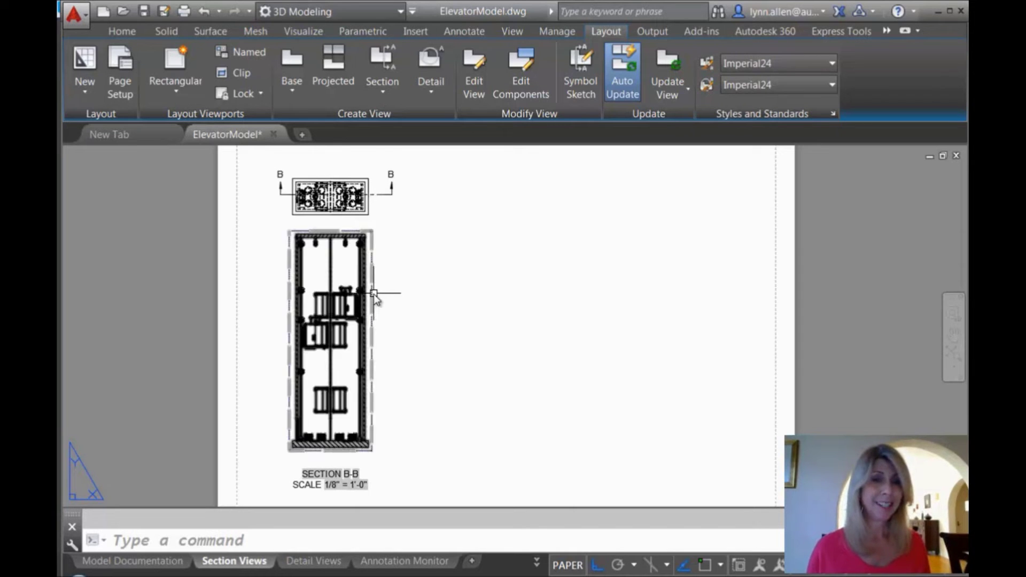
click(373, 295)
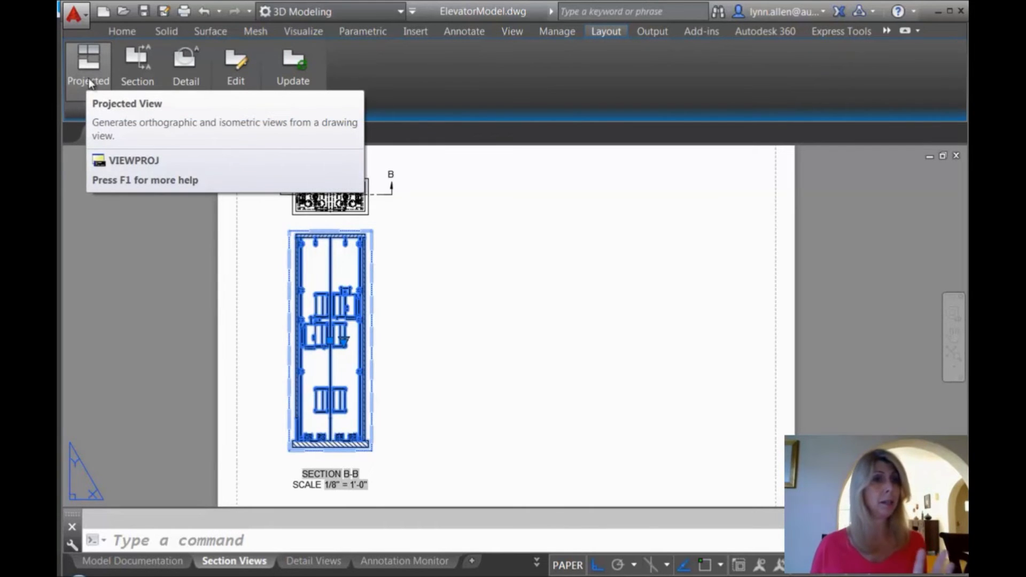
Project an isometric view up and to the right of section view B-B.
click(88, 83)
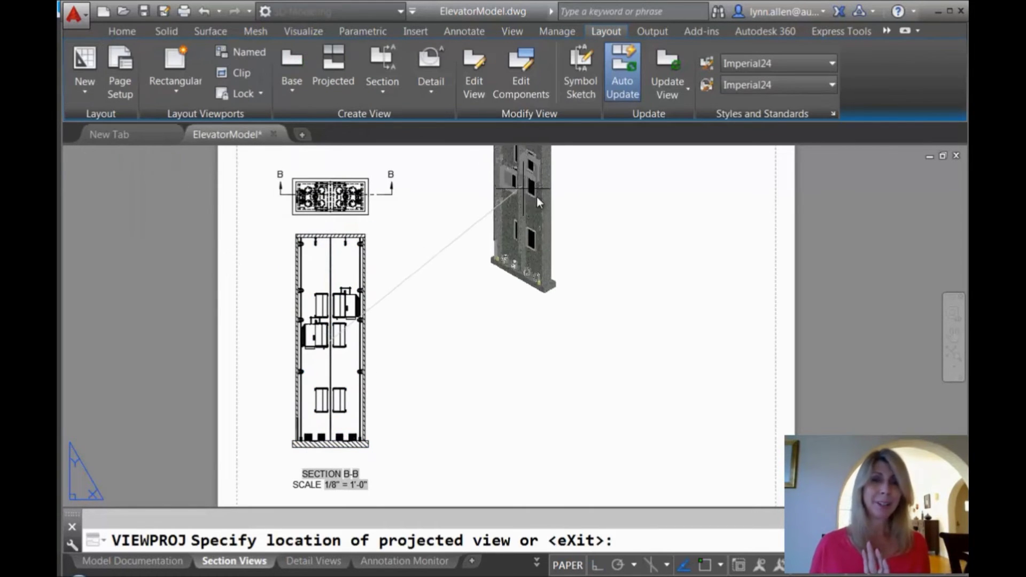
click(541, 196)
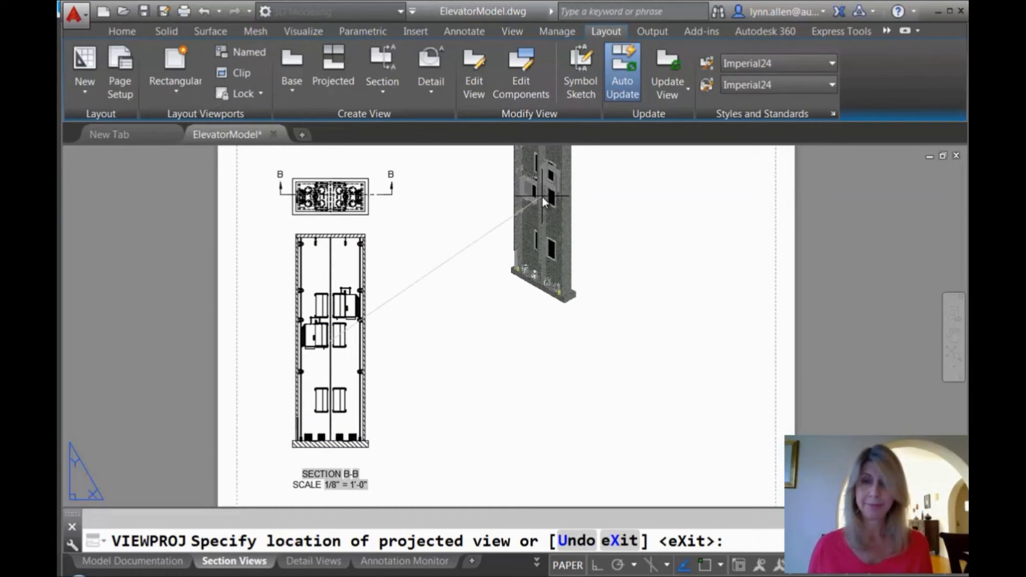
key(Return)
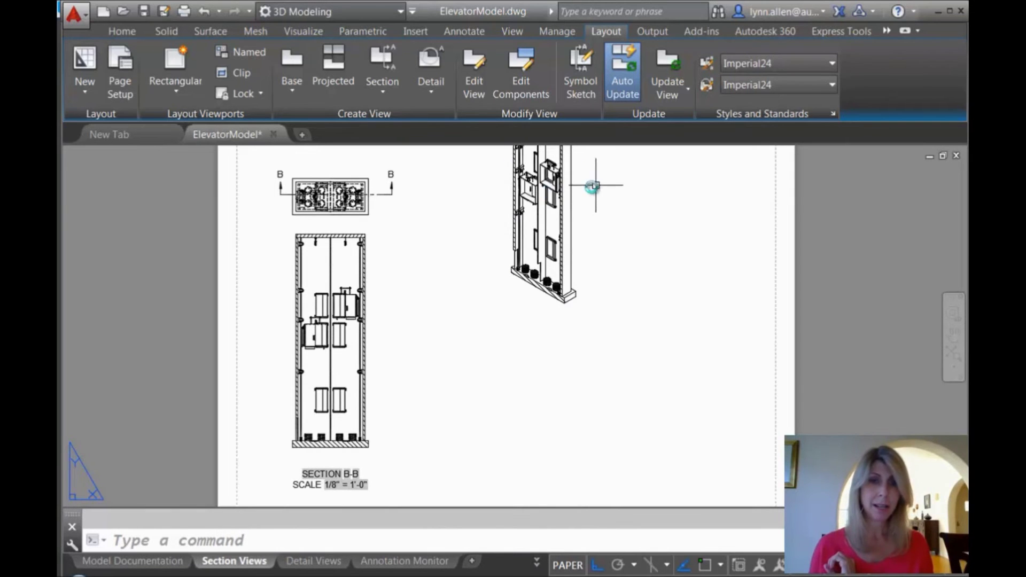
Move the isometric view down beside section B-B and reselect it.
click(542, 192)
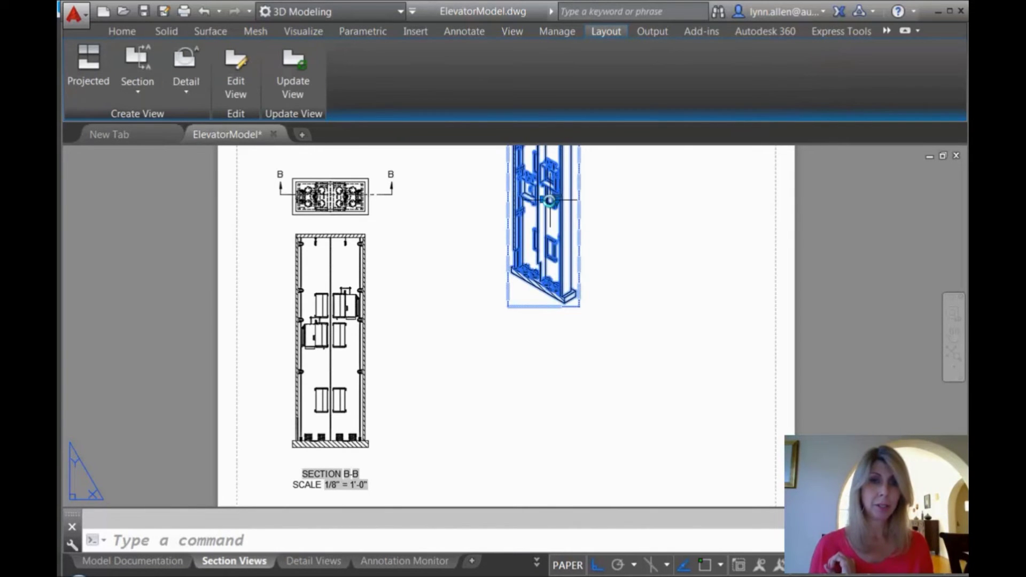
click(541, 201)
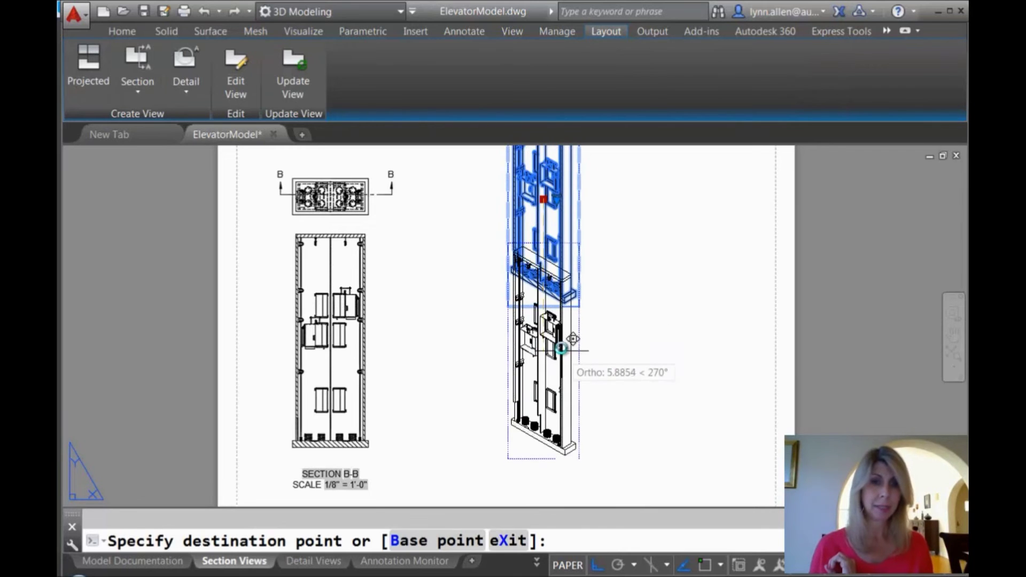
click(564, 334)
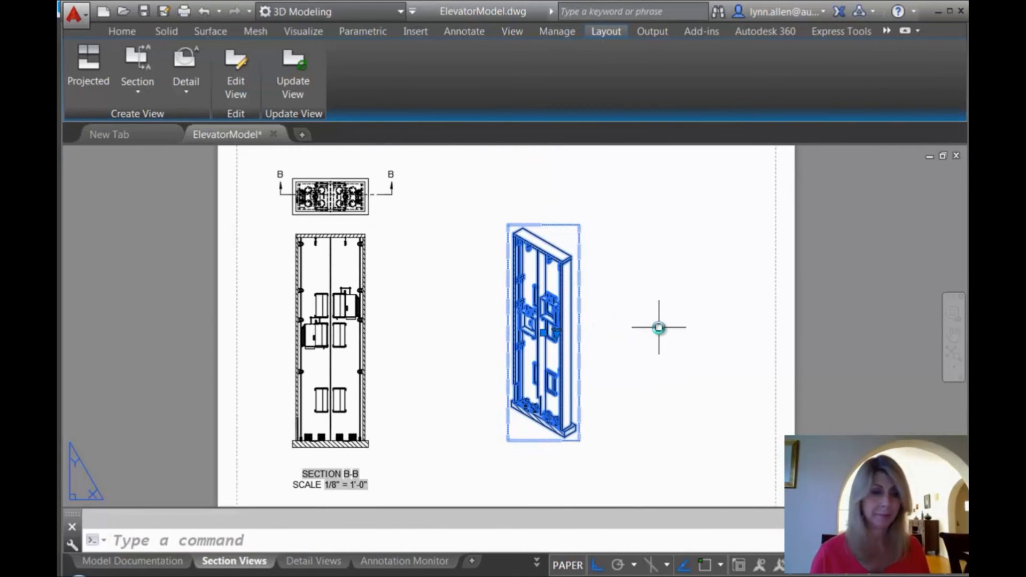
key(Escape)
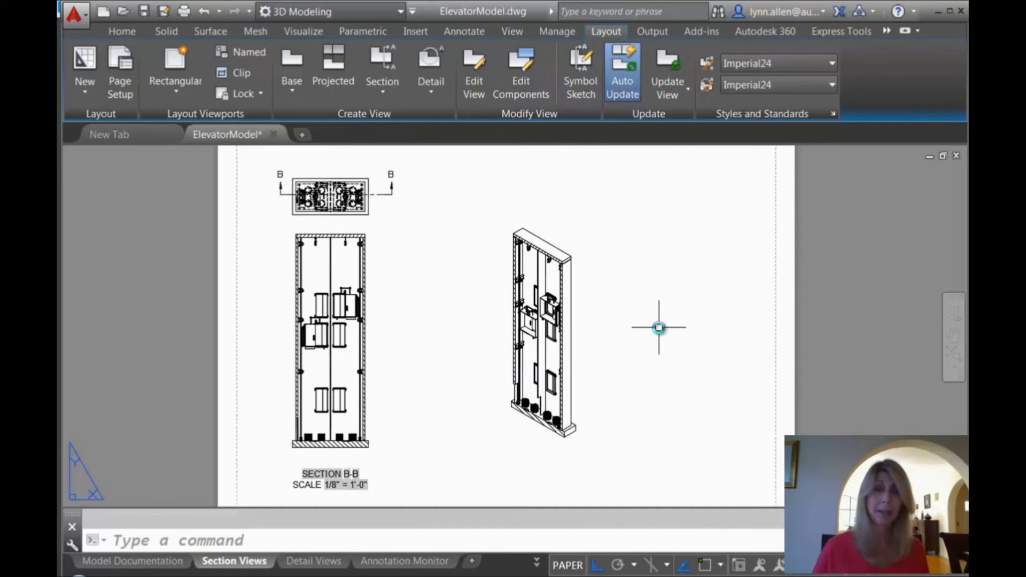
click(567, 261)
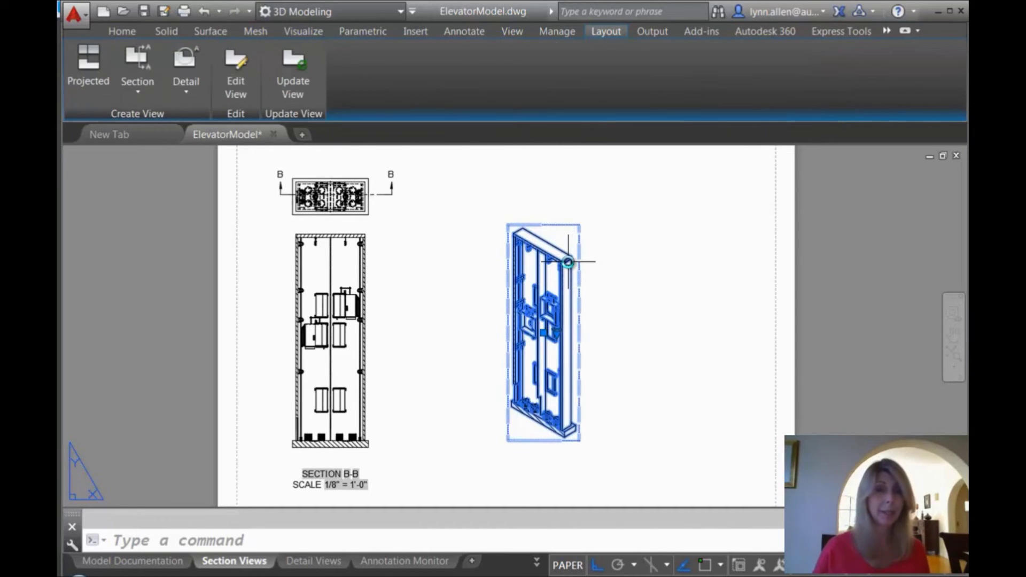
Set the isometric view's display style to Shaded with visible lines.
click(236, 80)
click(187, 91)
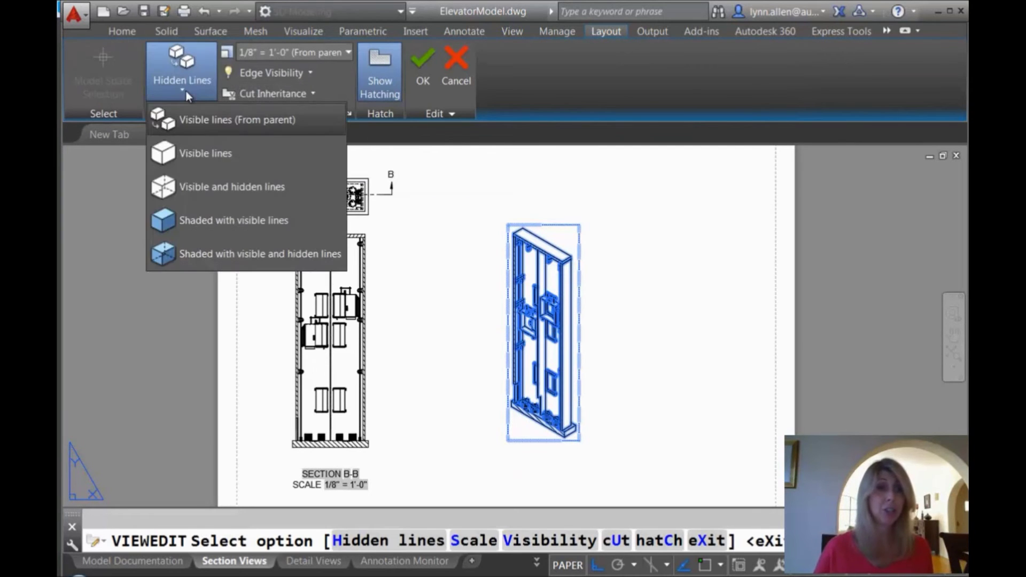
click(240, 224)
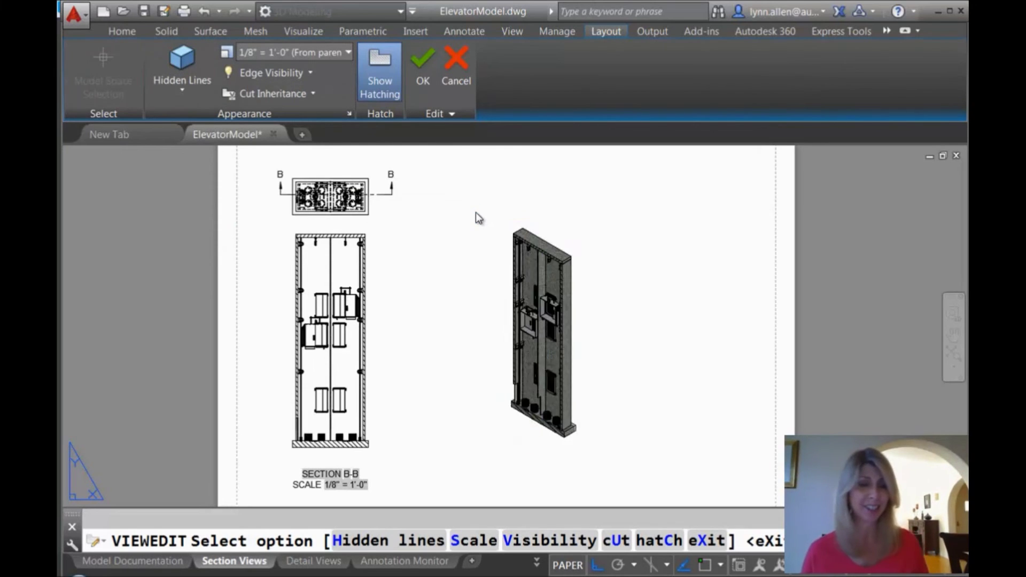
key(Return)
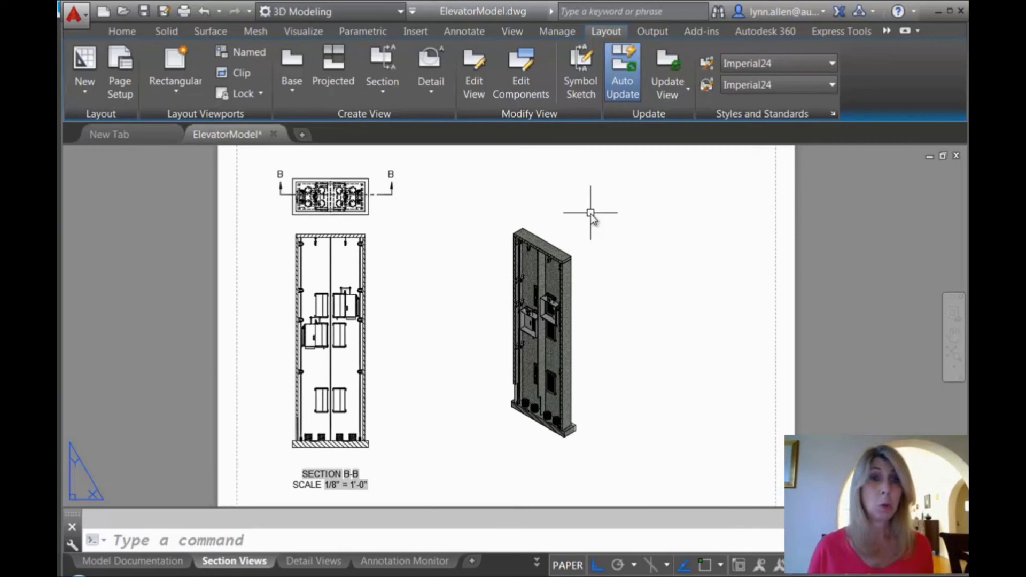
Select cutting line B-B and flip its viewing direction.
click(392, 198)
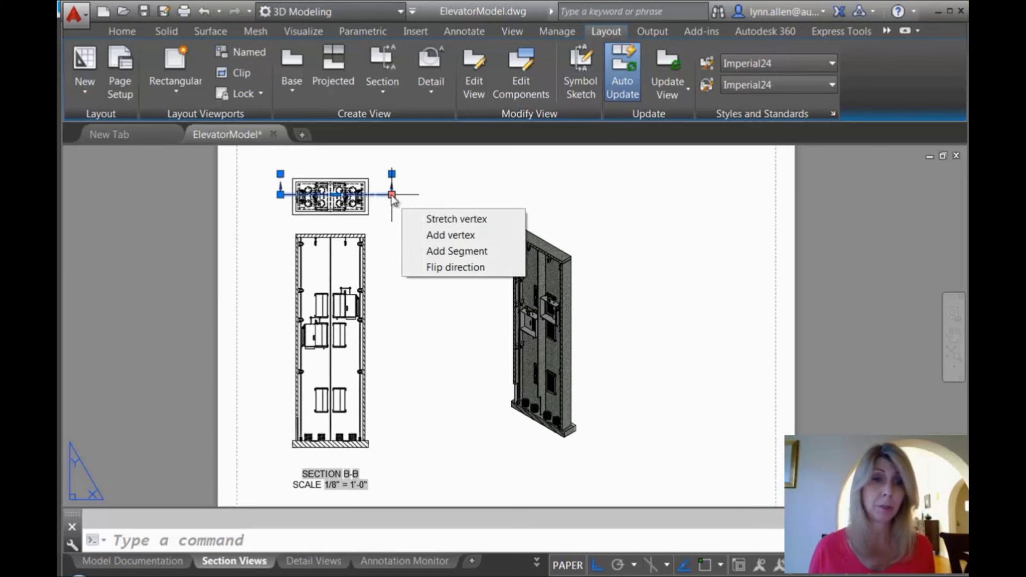
click(438, 267)
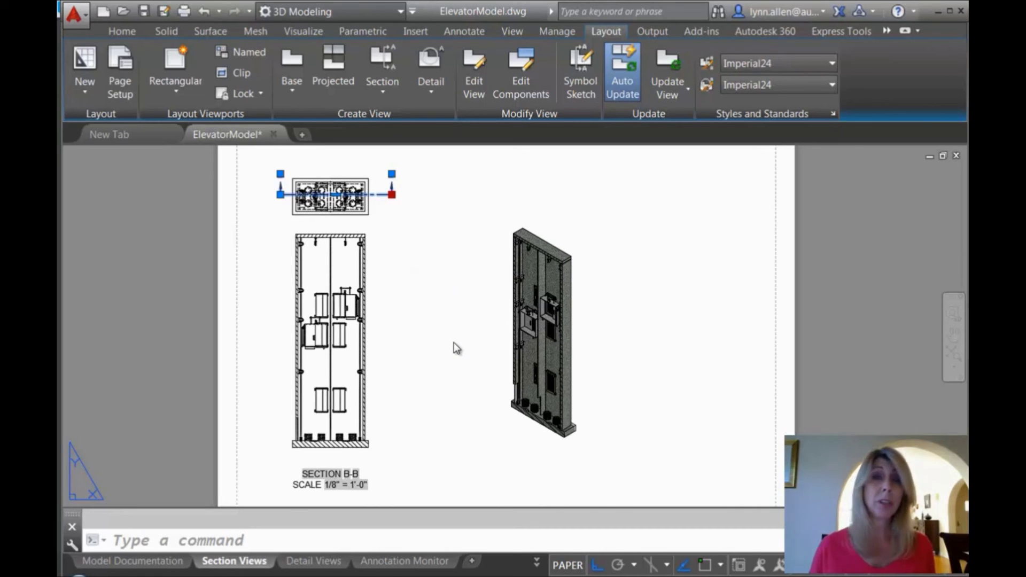